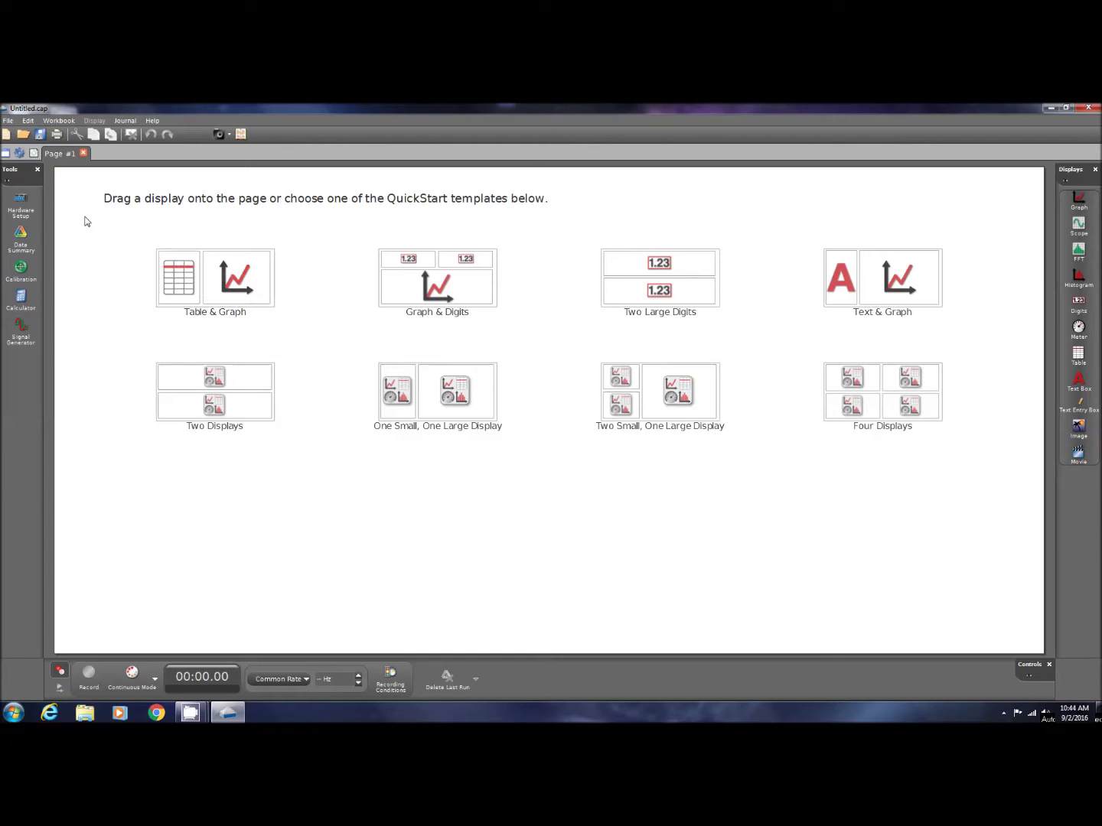
# Add Motion Sensor II on the digital port and apply the Table & Graph template to Page #1
pyautogui.click(14, 211)
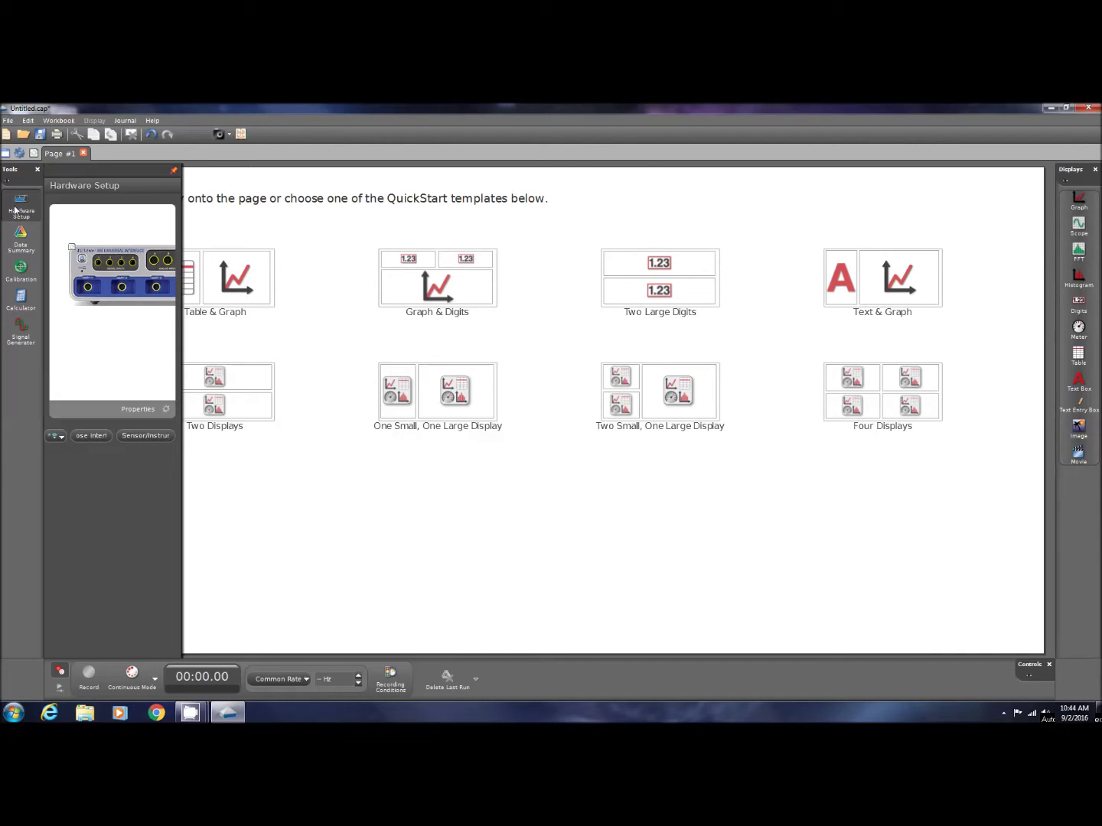
pyautogui.click(98, 265)
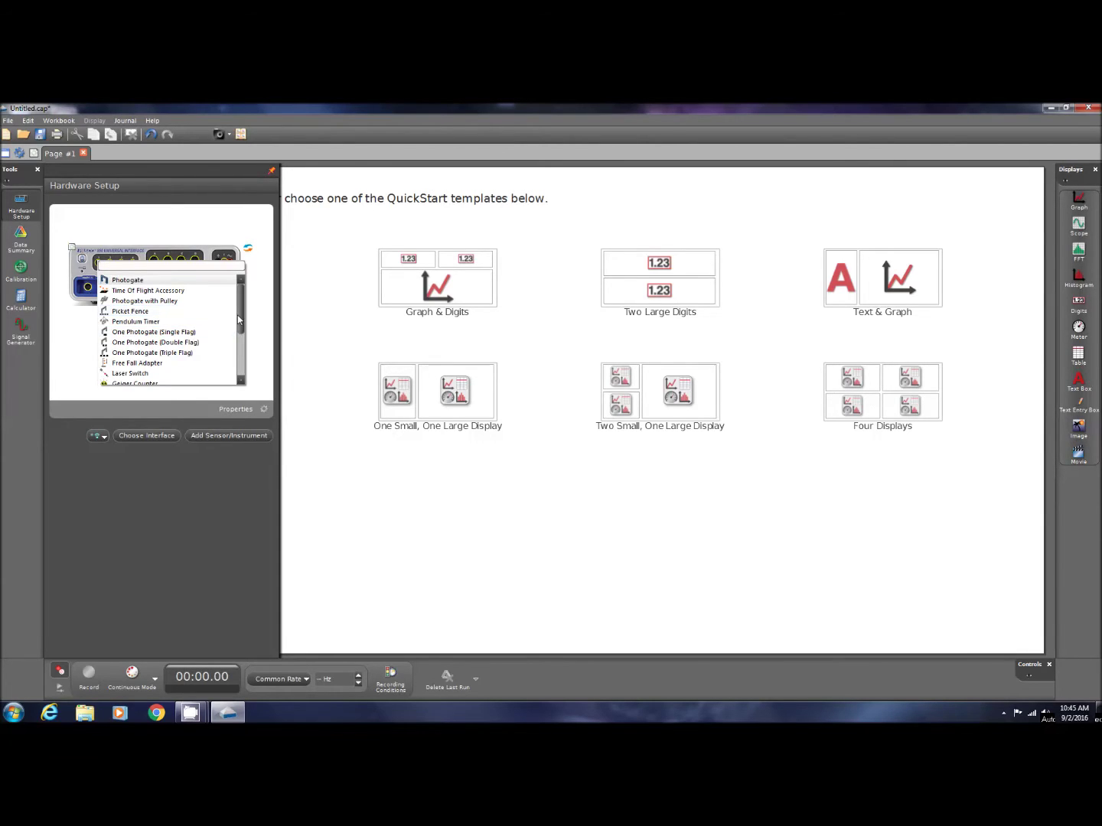
pyautogui.scroll(-2, 192, 355)
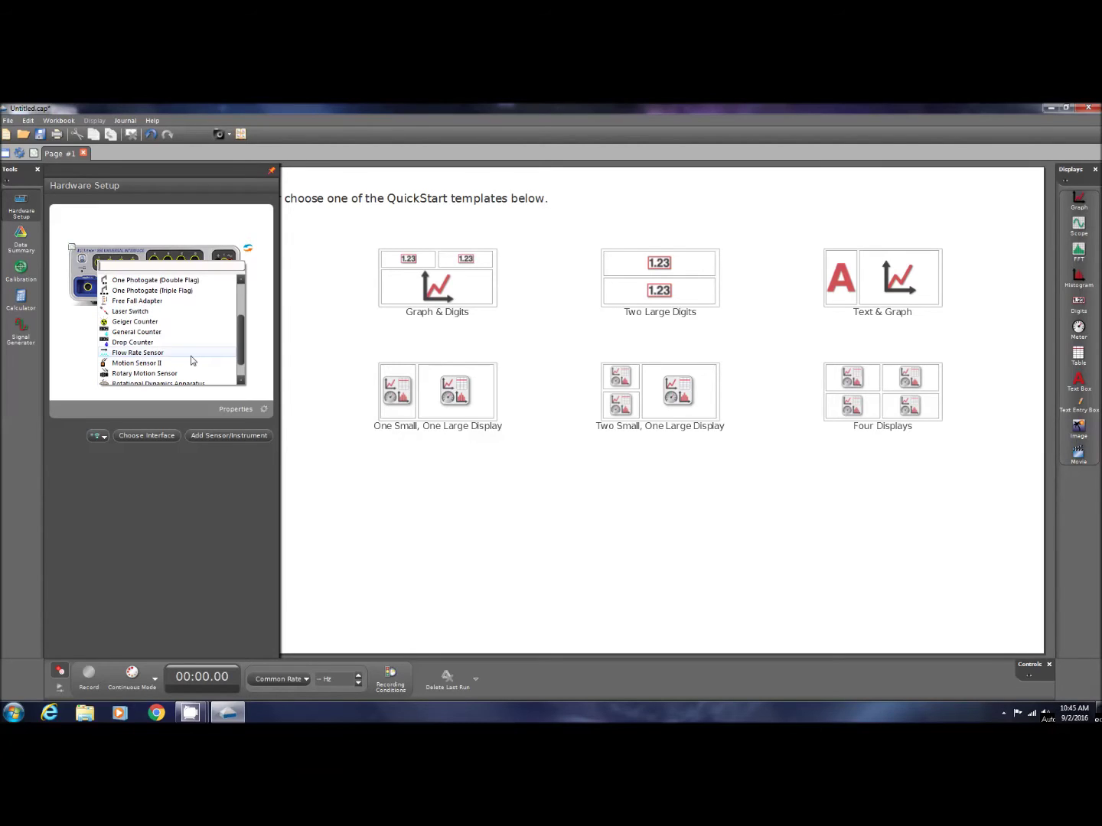
pyautogui.click(188, 362)
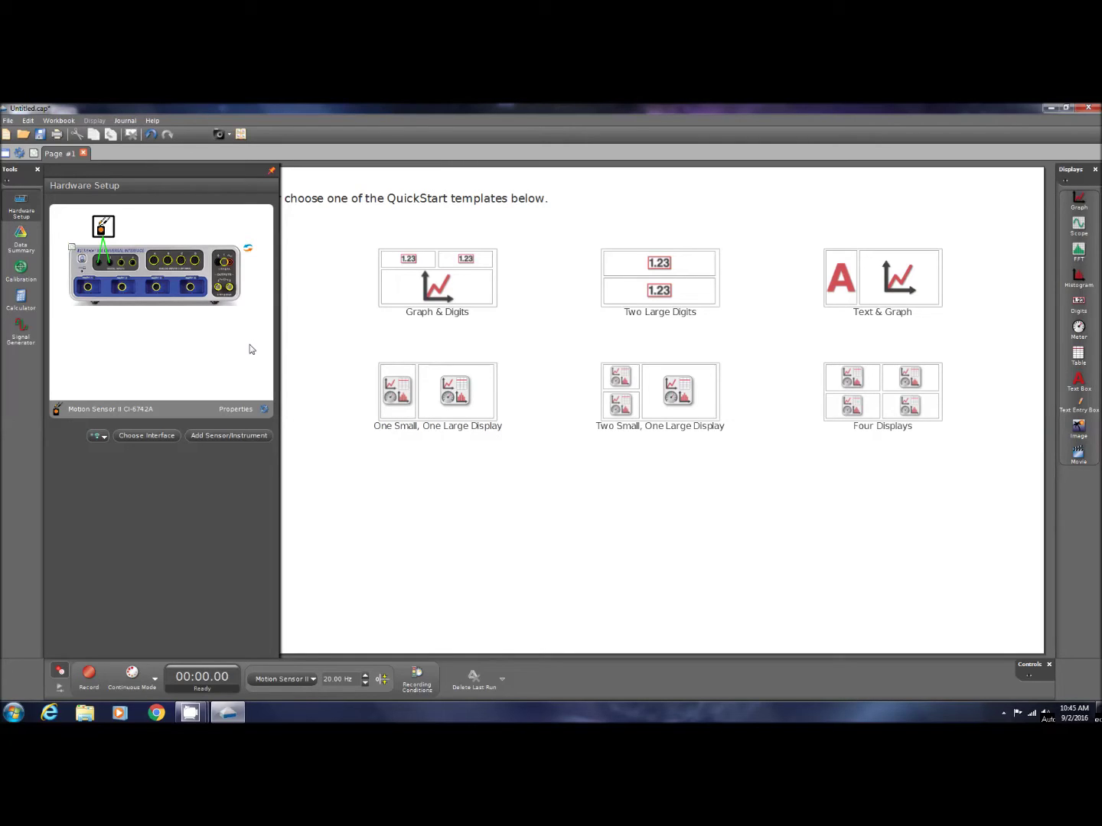
pyautogui.click(29, 200)
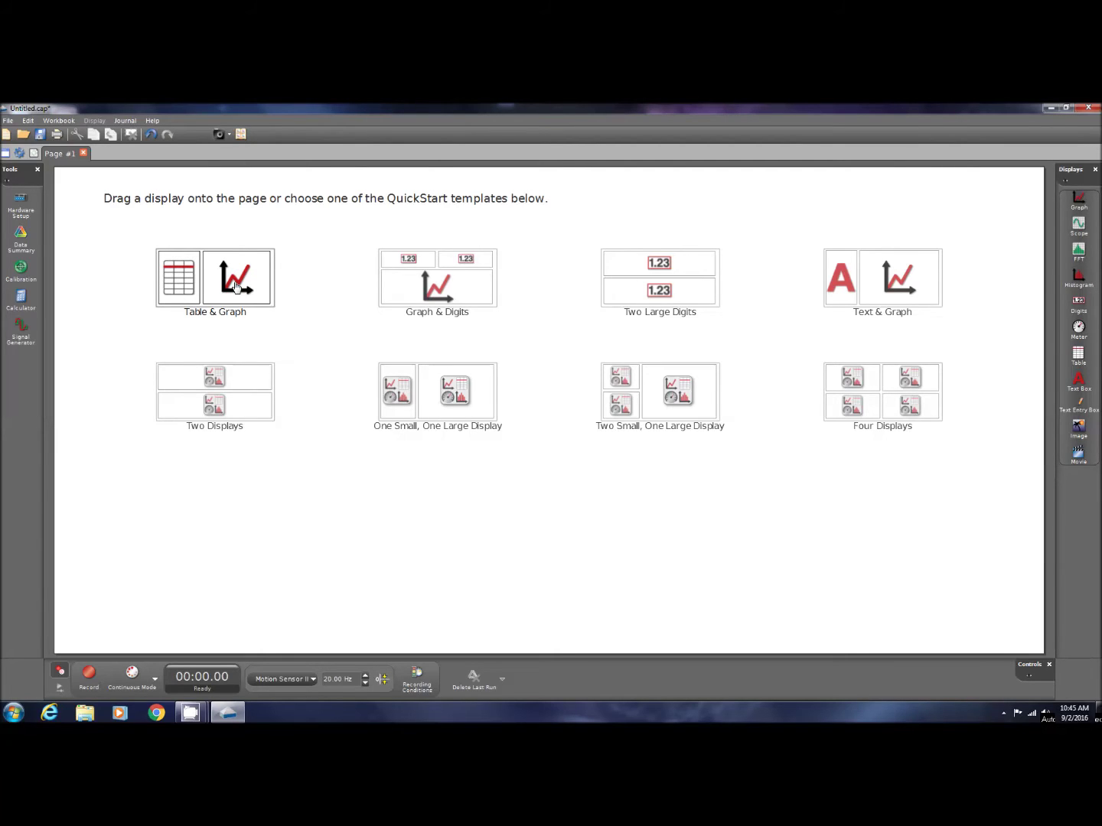
pyautogui.click(237, 285)
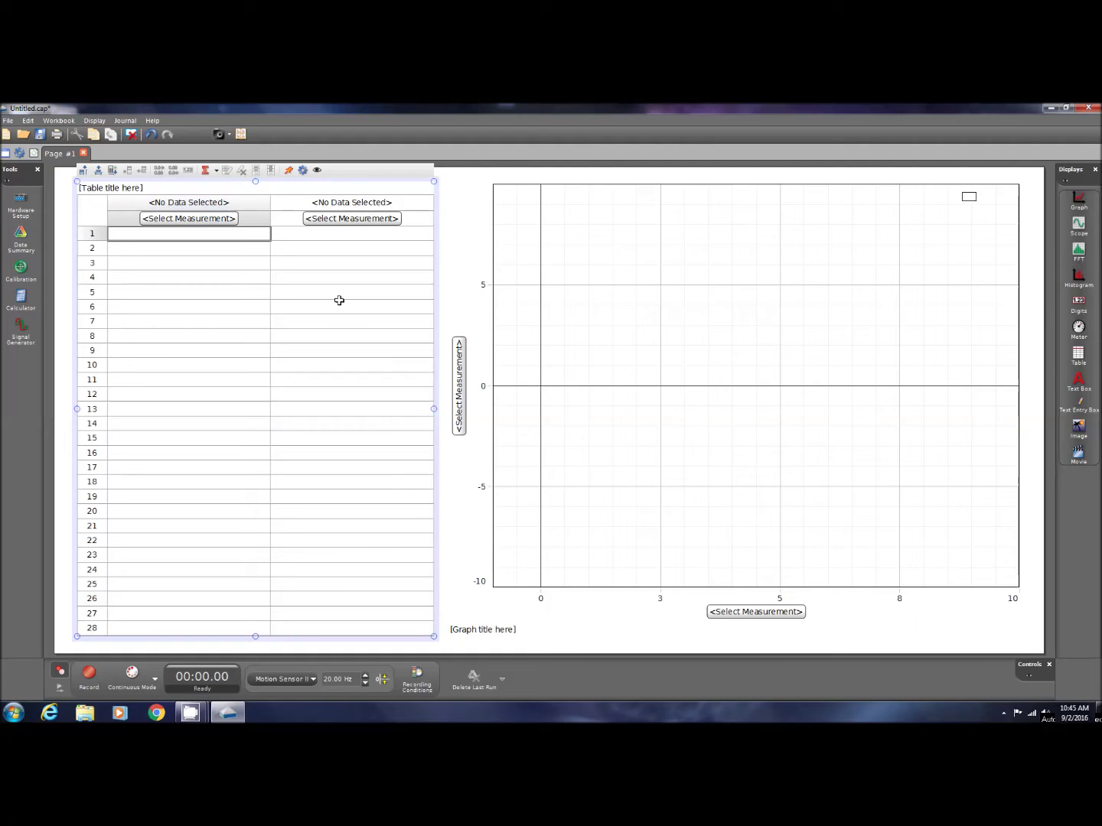
# Set the table's first column to Position (m) and its second column to Velocity (m/s)
pyautogui.moveTo(706, 544)
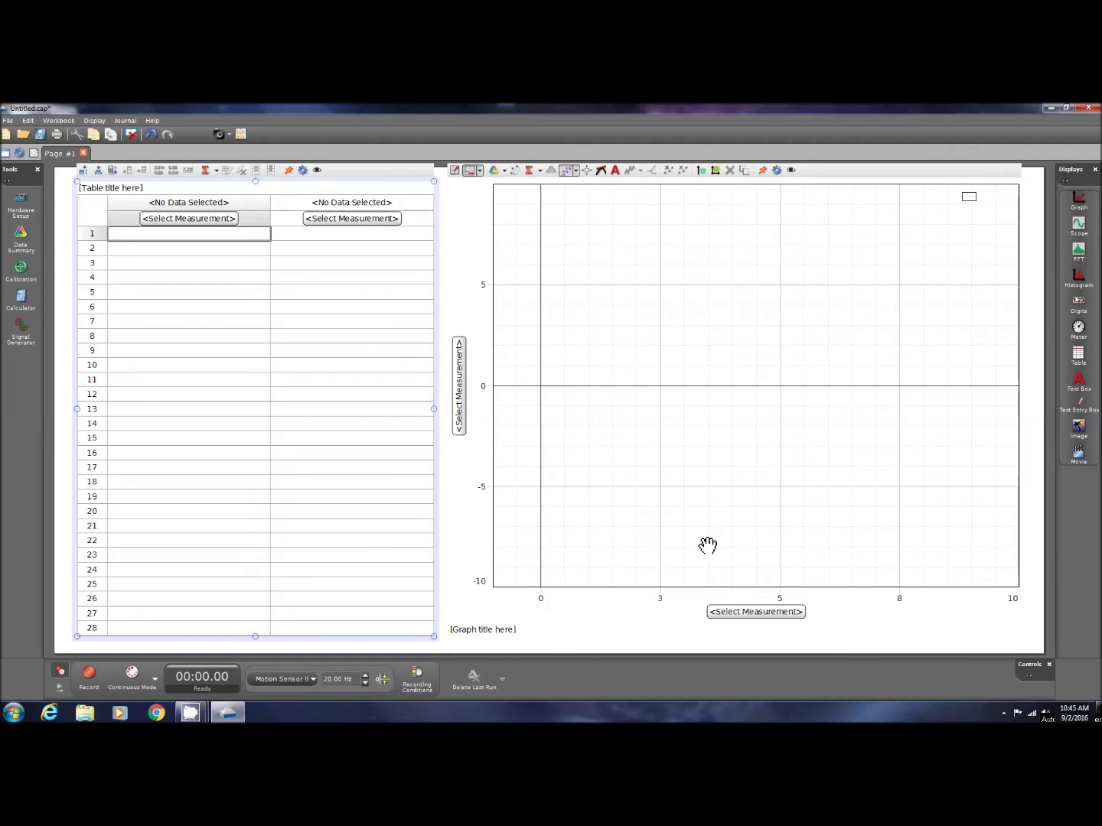
pyautogui.click(183, 220)
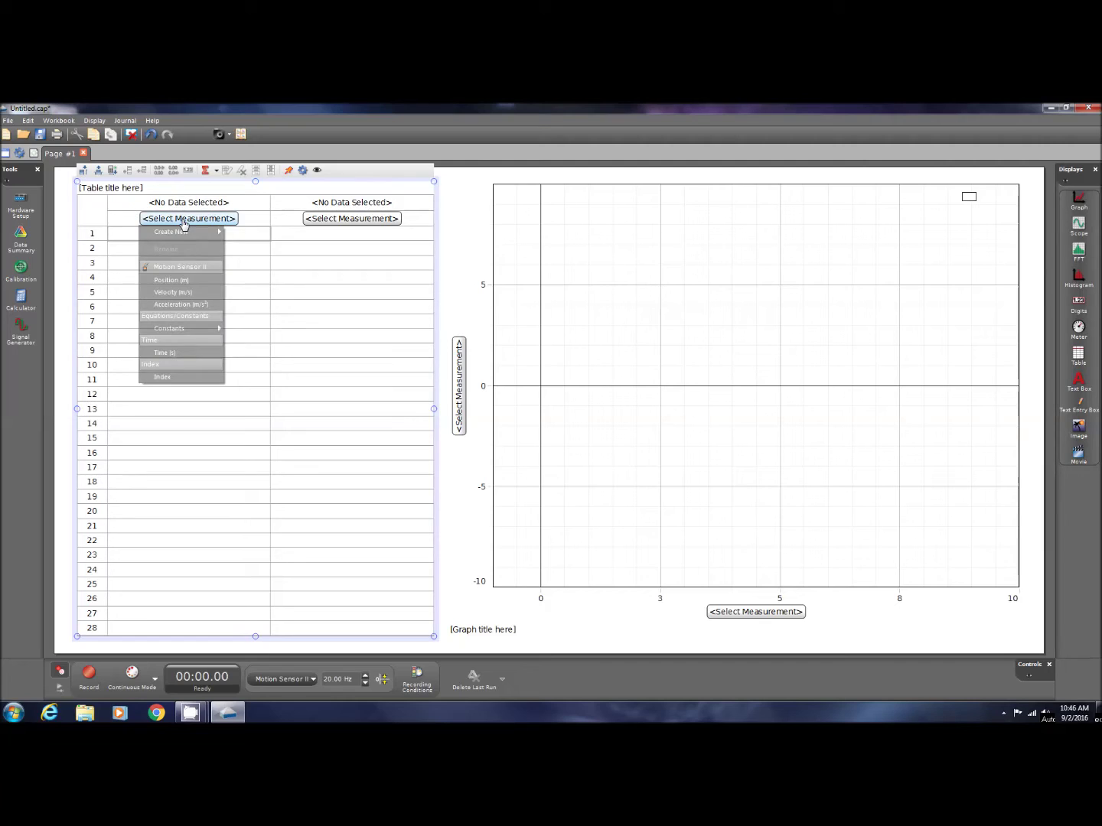
pyautogui.click(175, 281)
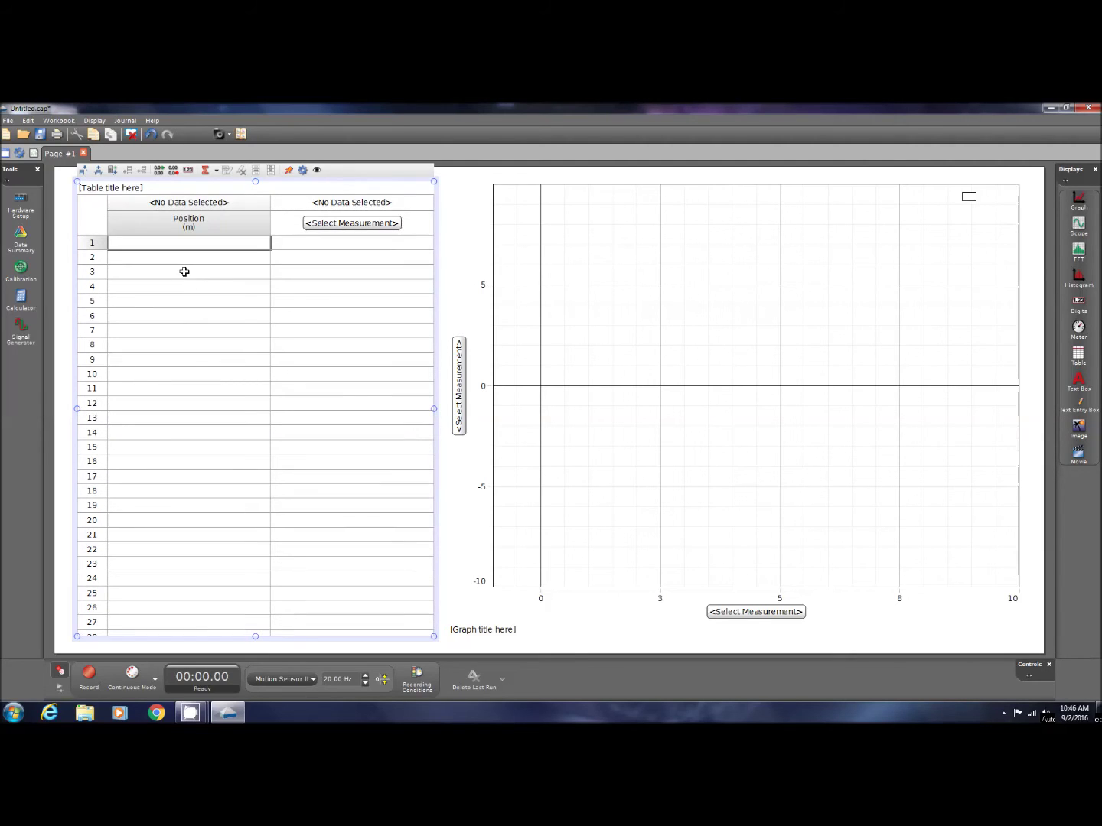
pyautogui.rightClick(333, 225)
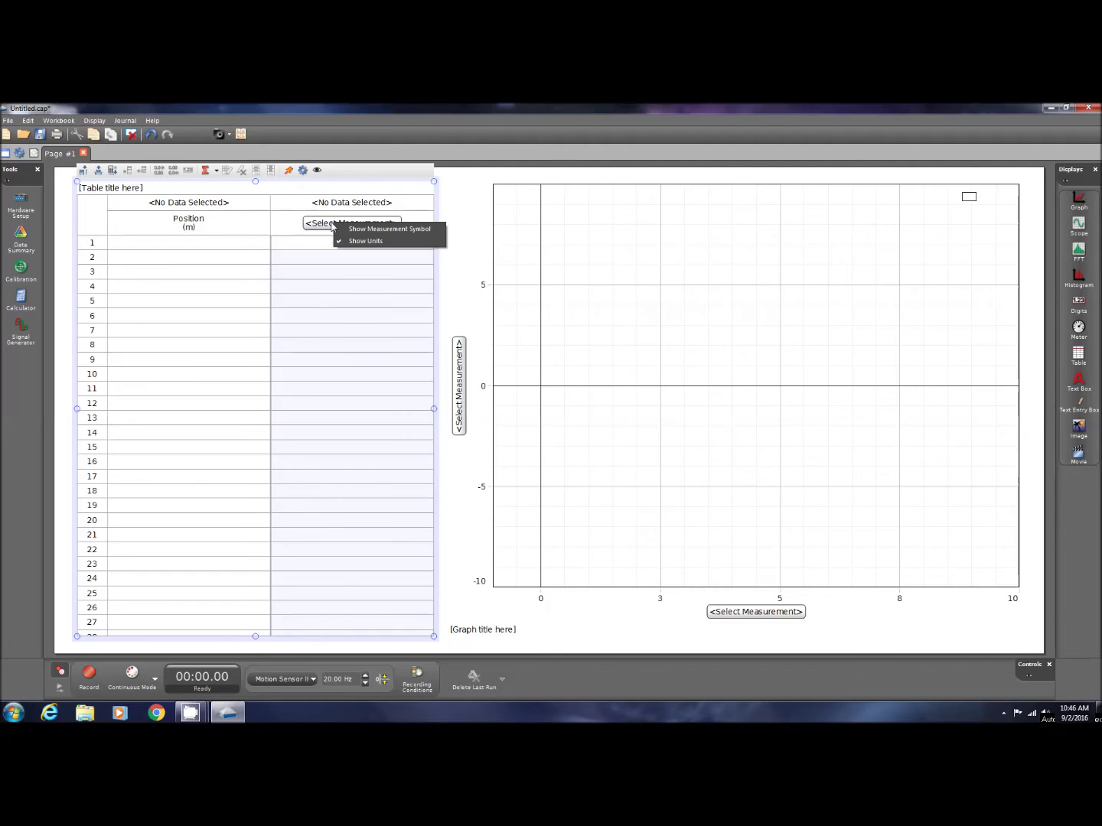
pyautogui.click(329, 231)
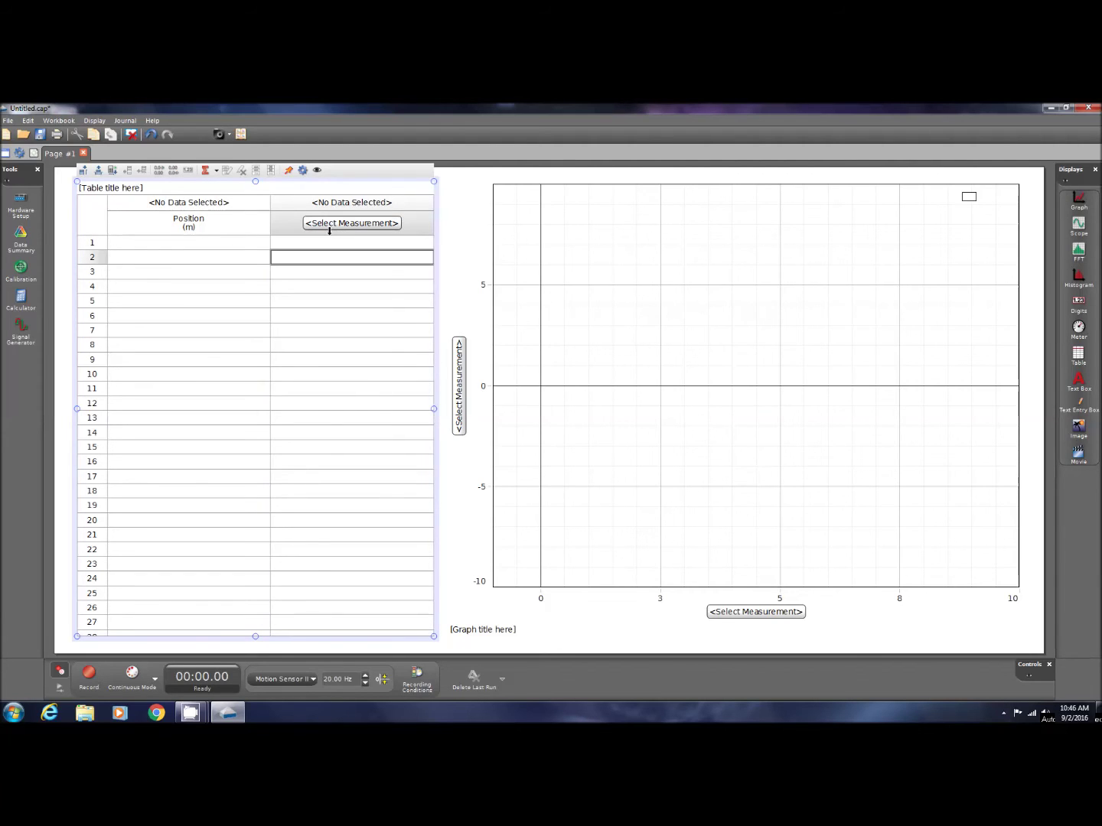
pyautogui.click(328, 224)
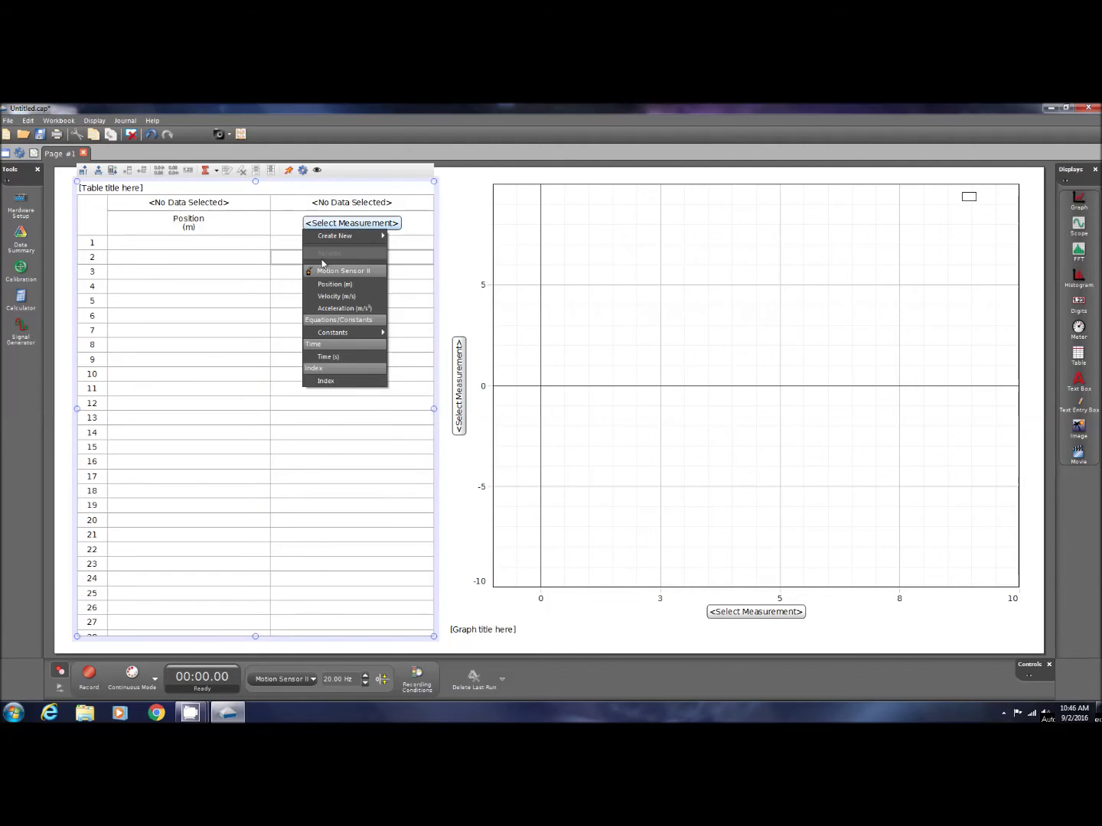
pyautogui.click(330, 297)
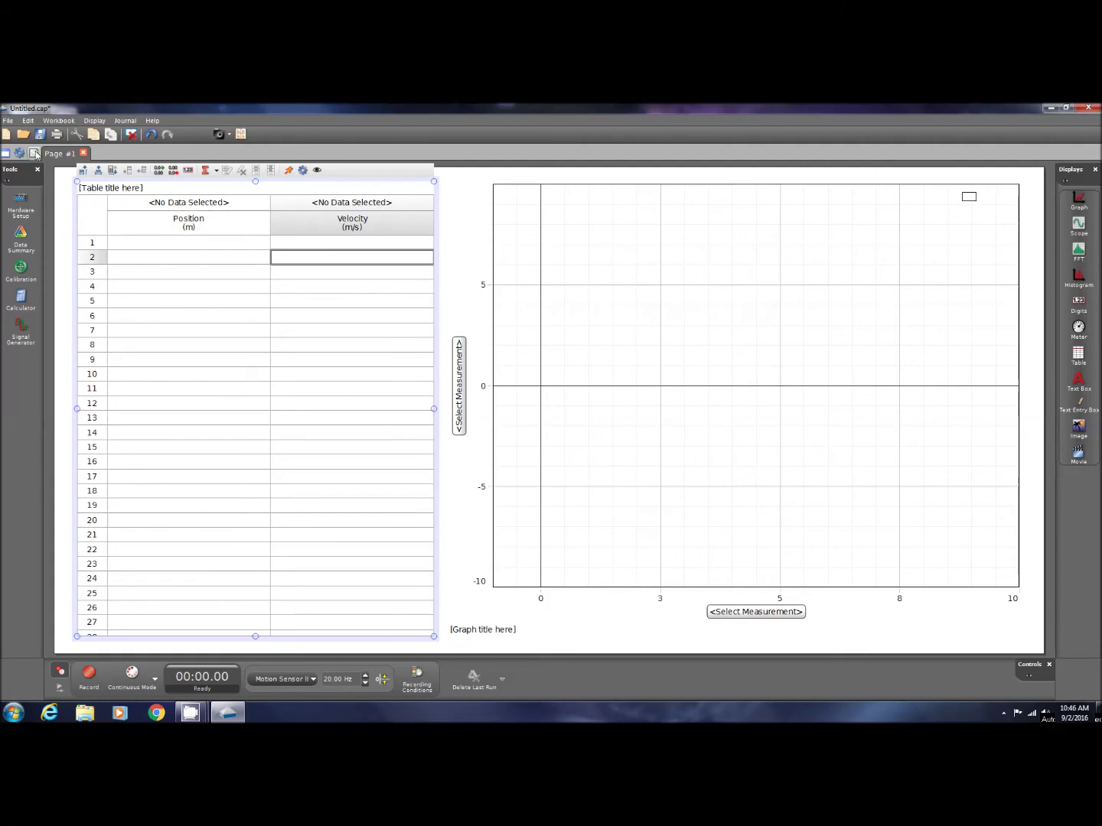
pyautogui.click(204, 314)
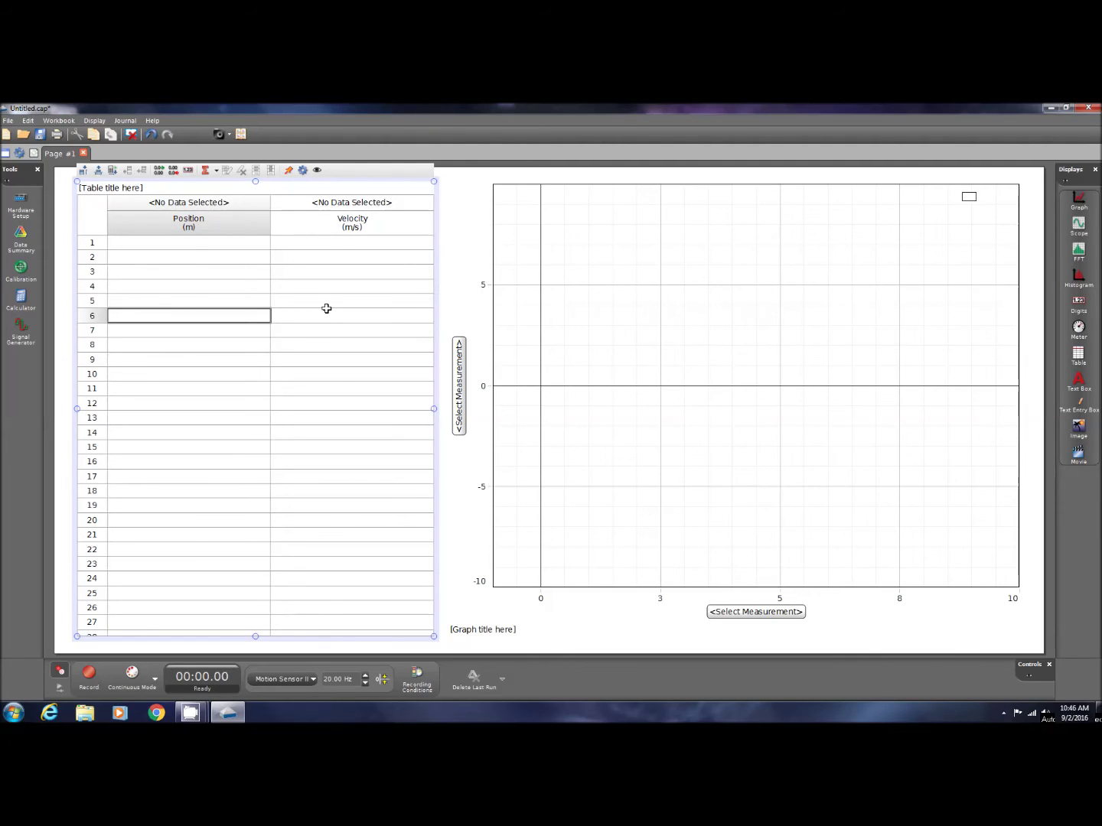
pyautogui.click(634, 473)
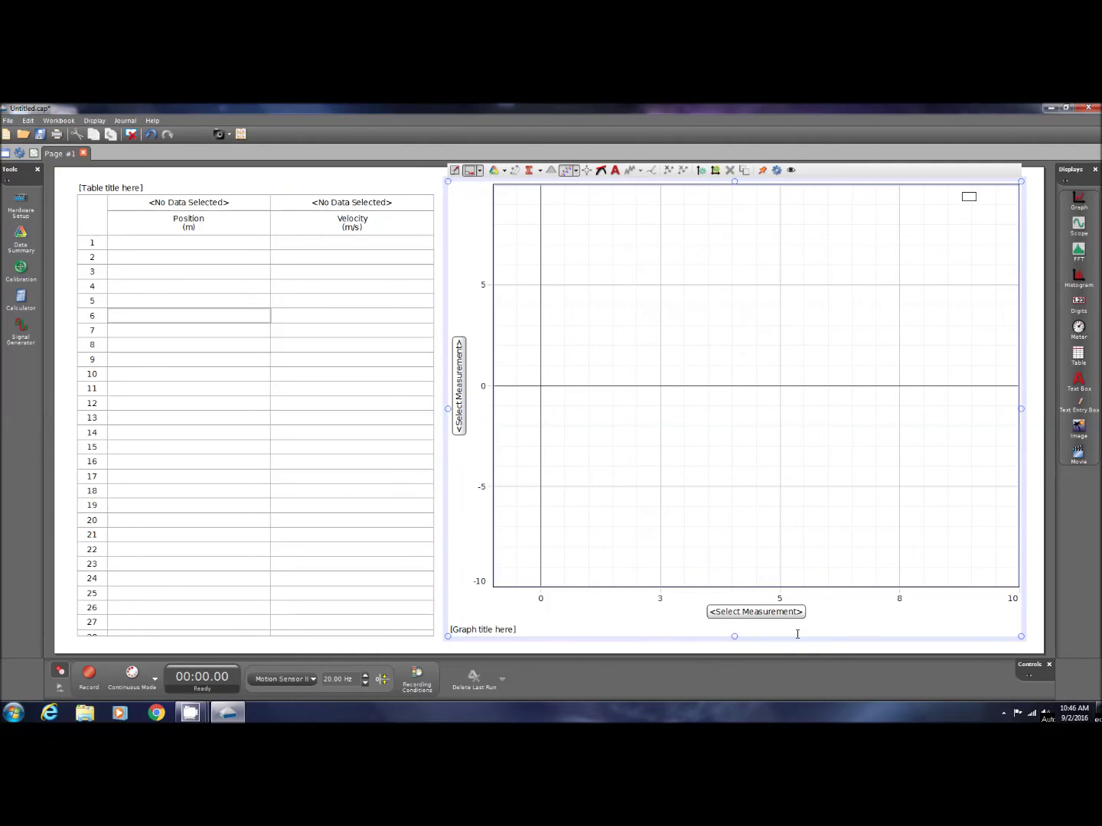
pyautogui.click(188, 389)
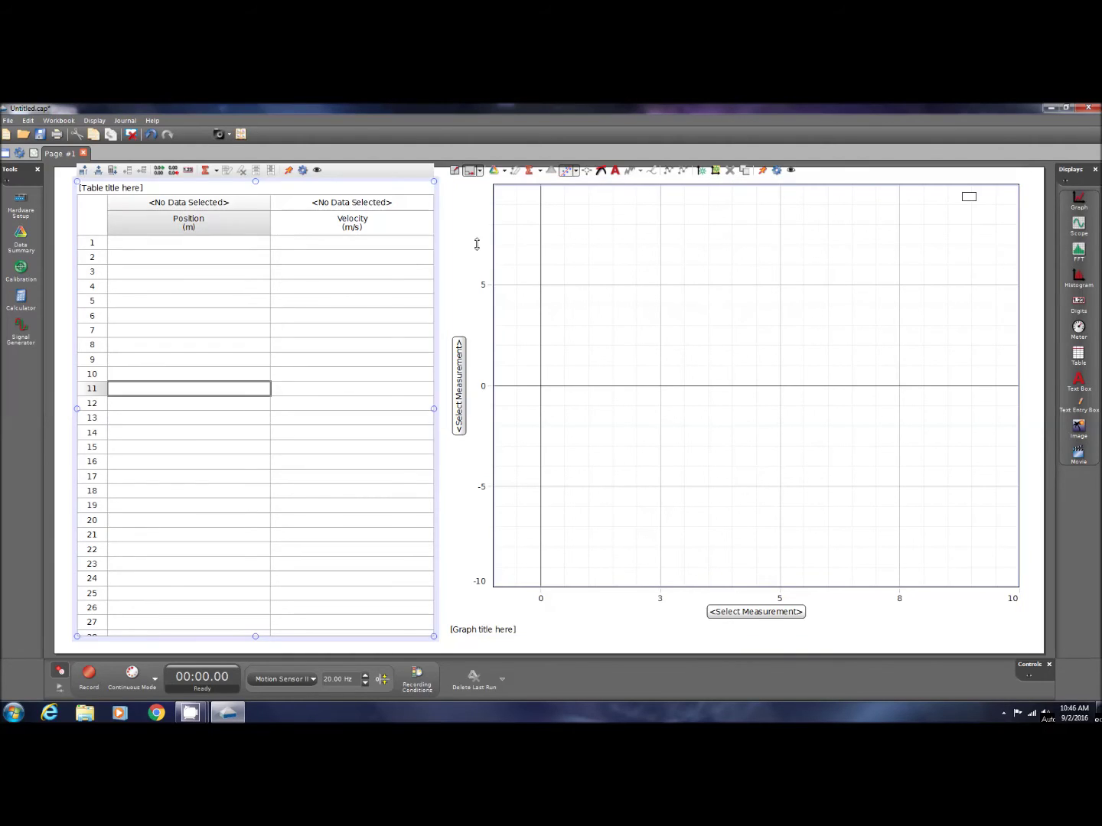
# Insert a Velocity (m/s) column after Position, make the third column Acceleration (m/s²), and narrow the table
pyautogui.click(83, 169)
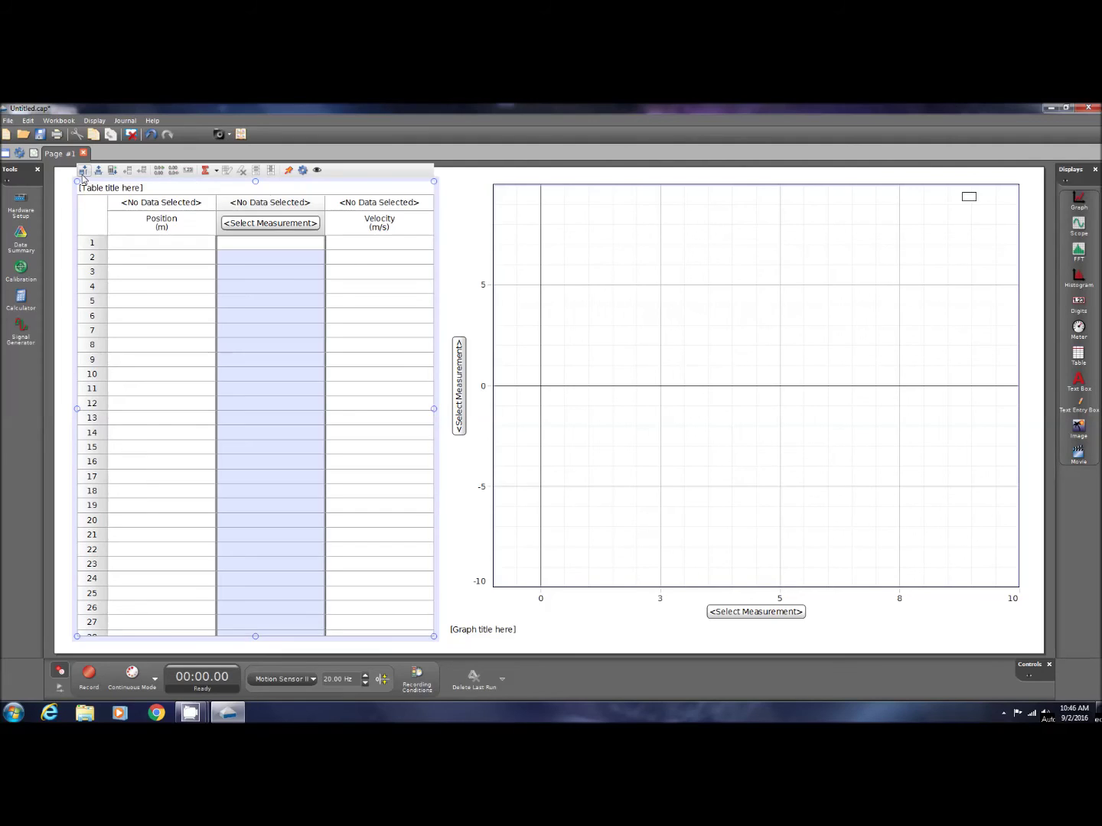
pyautogui.click(263, 224)
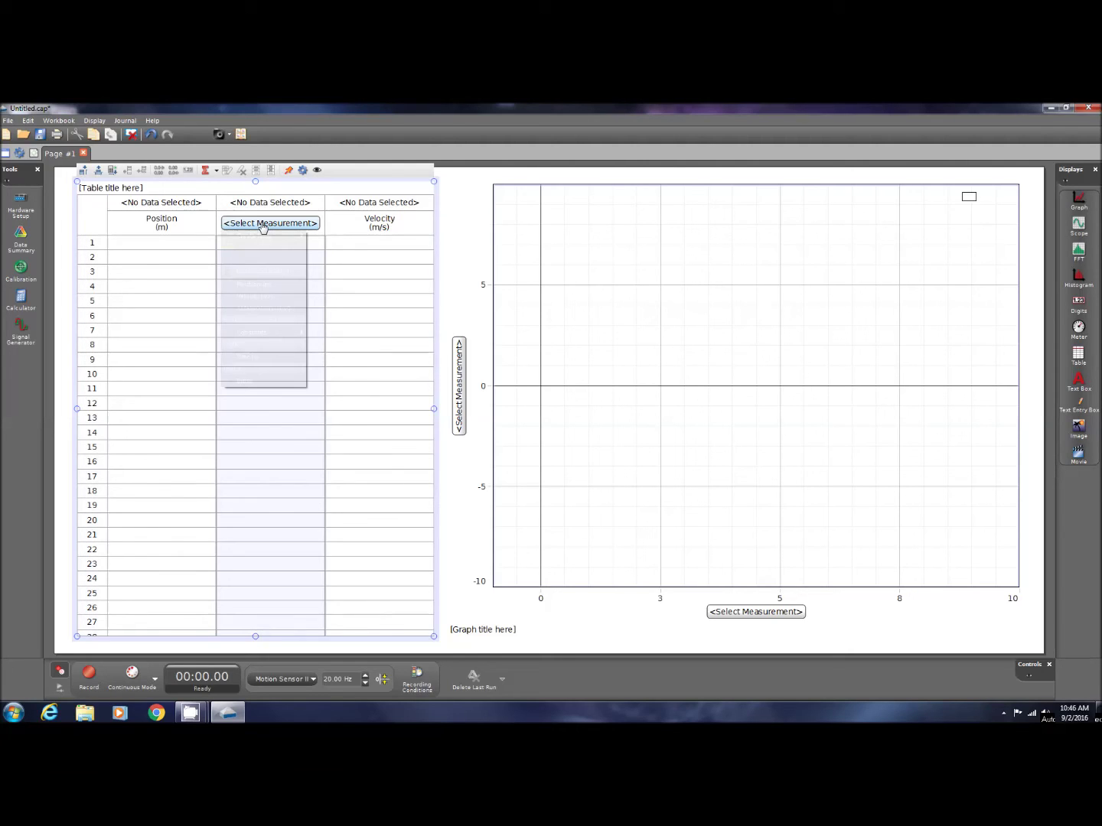
pyautogui.click(257, 297)
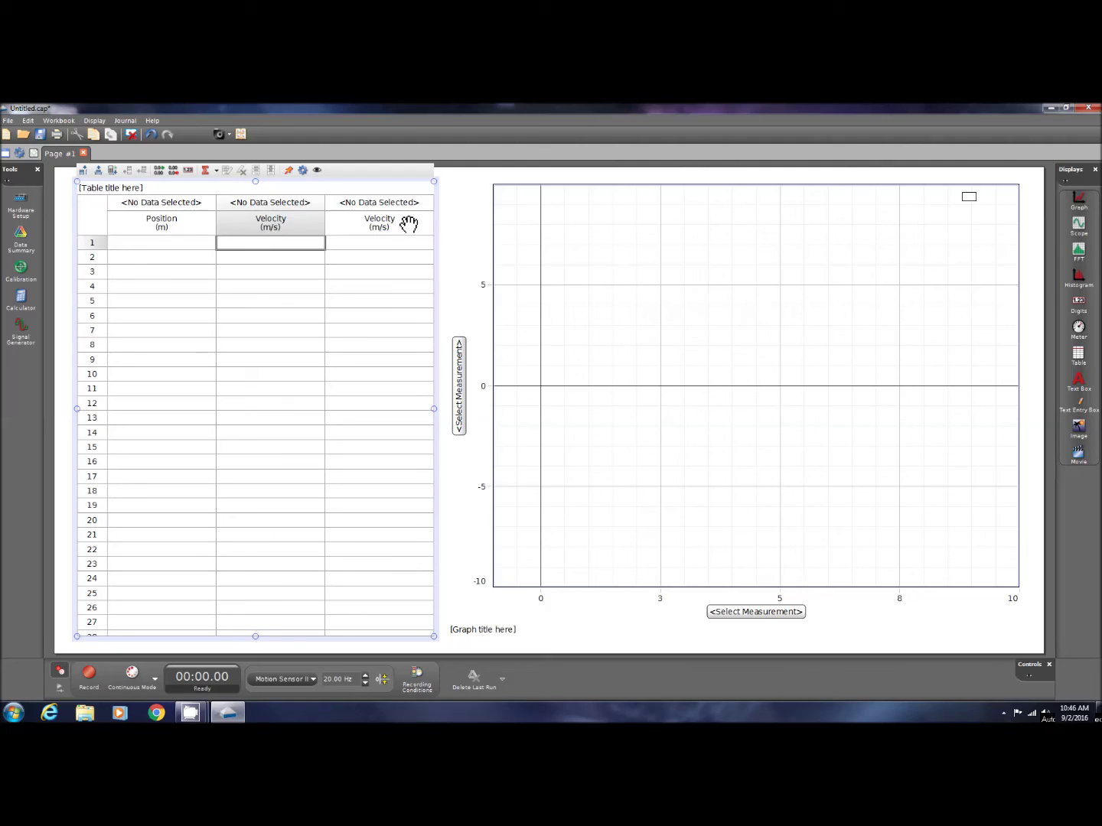
pyautogui.click(408, 224)
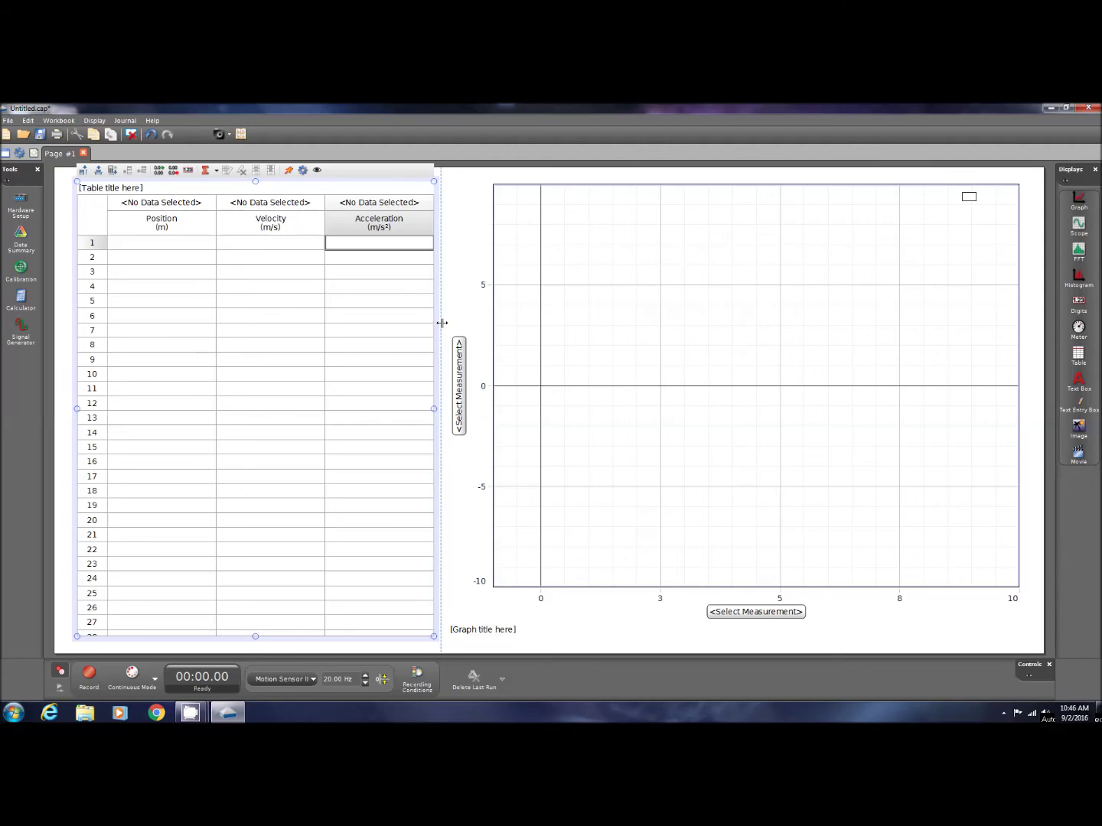
pyautogui.moveTo(442, 323); pyautogui.dragTo(334, 338)
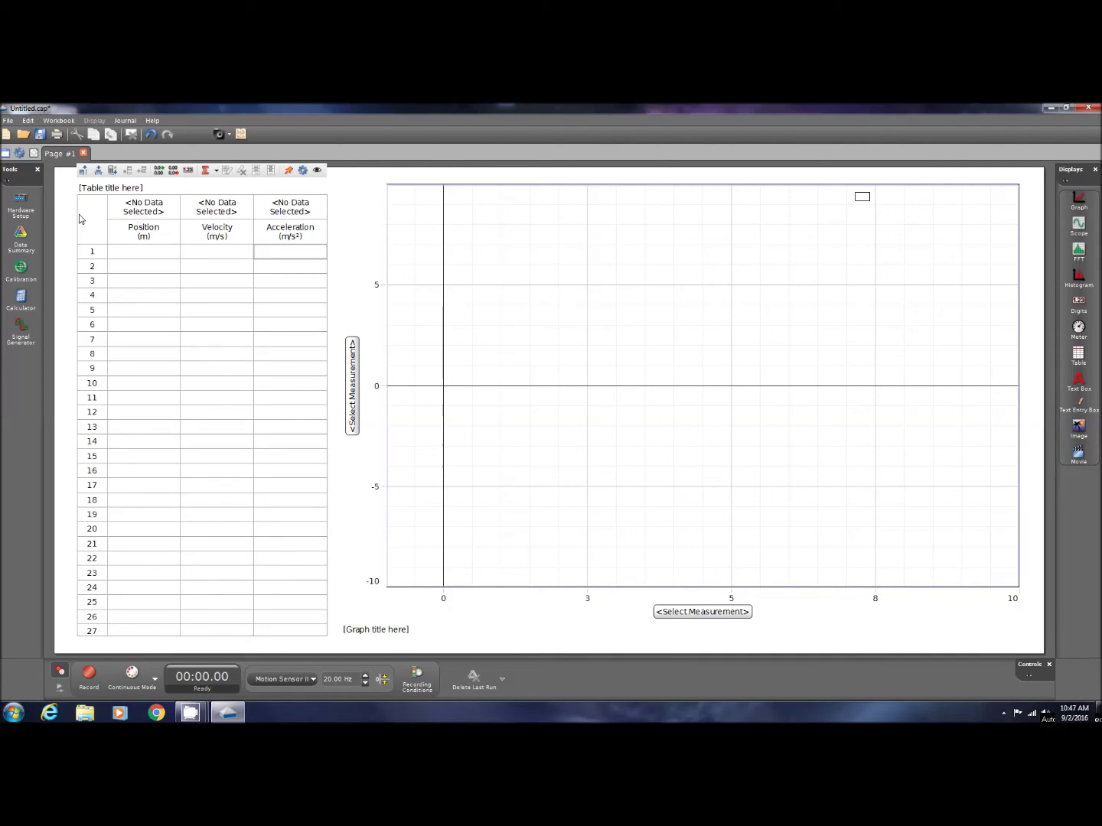
# Add a fourth table column showing Time (s)
pyautogui.click(83, 172)
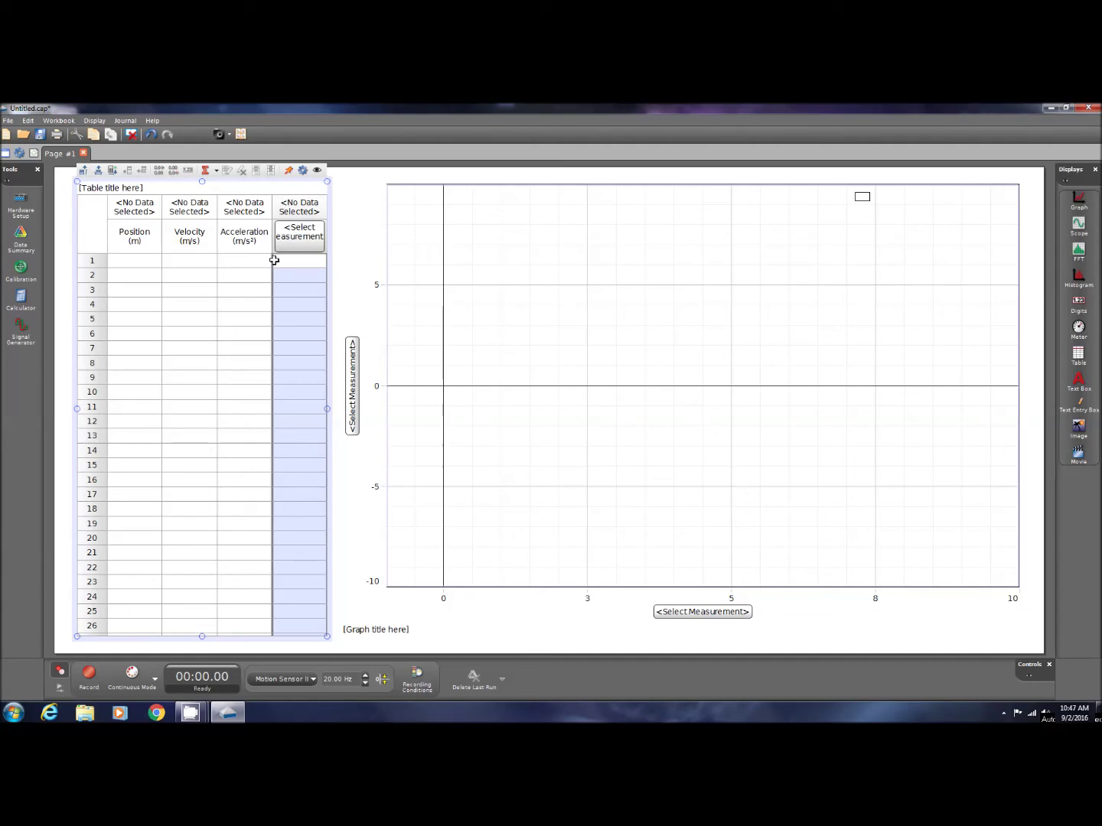
pyautogui.click(300, 238)
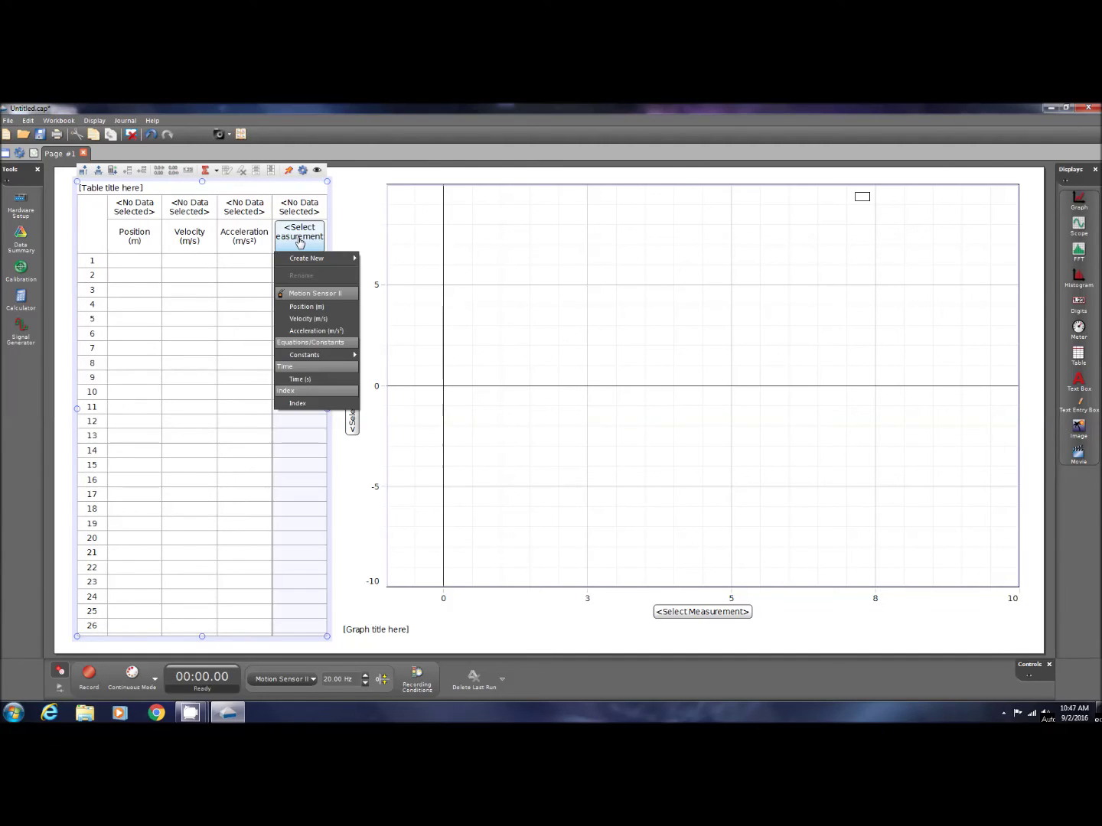
pyautogui.click(309, 380)
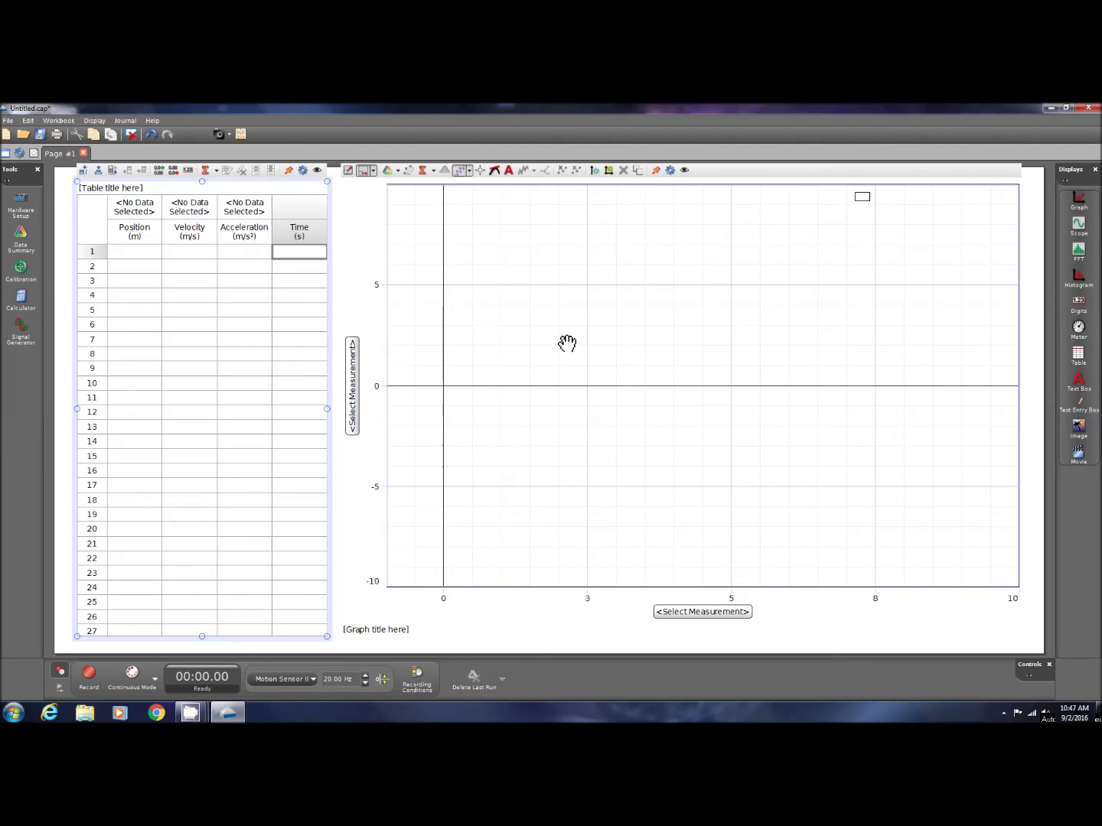
# Plot Position (m) on the graph's vertical axis and add a second plot area below it
pyautogui.click(354, 391)
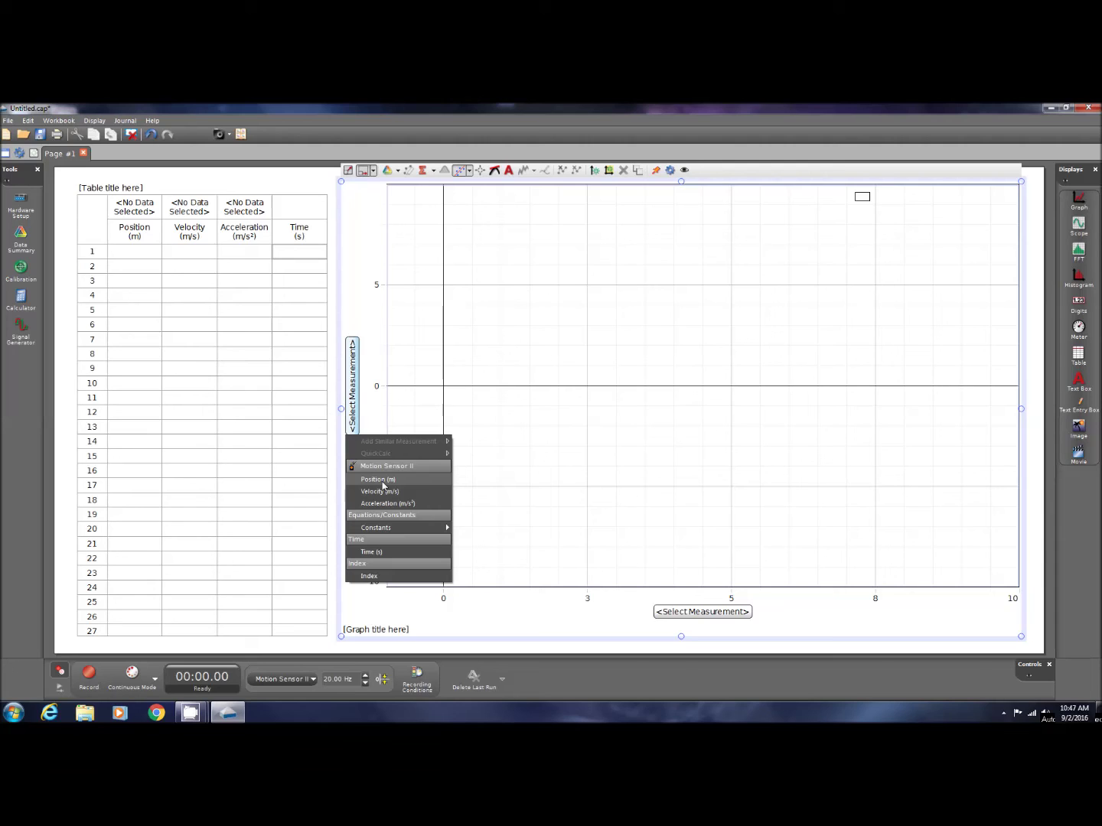
pyautogui.click(378, 479)
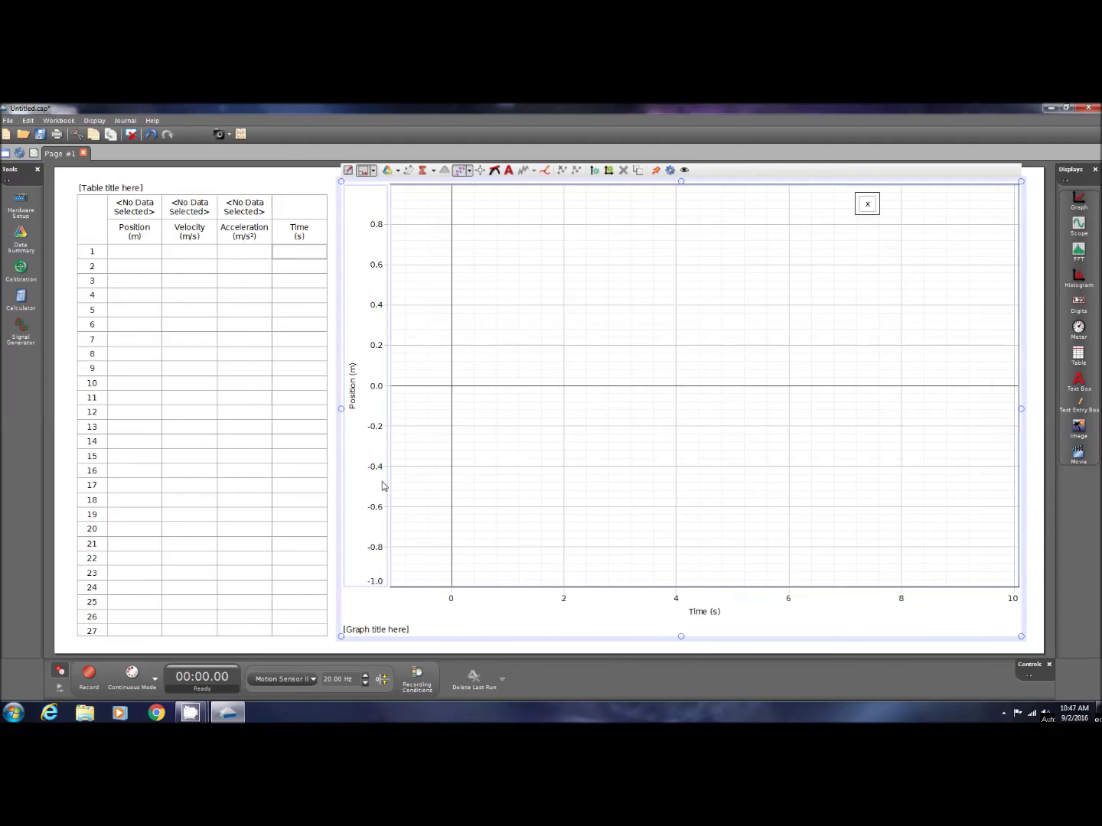
pyautogui.click(610, 169)
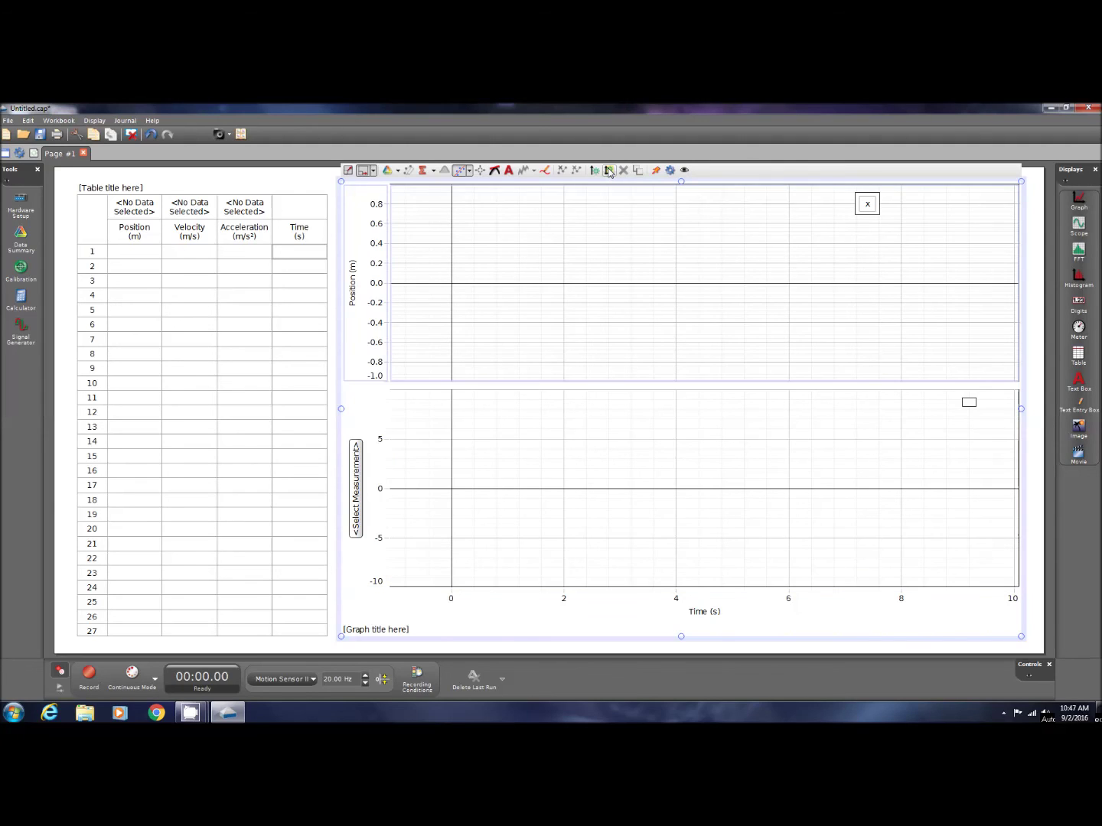
# Show Acceleration (m/s²) on the lower plot and lower the sample rate to 10 Hz
pyautogui.click(359, 499)
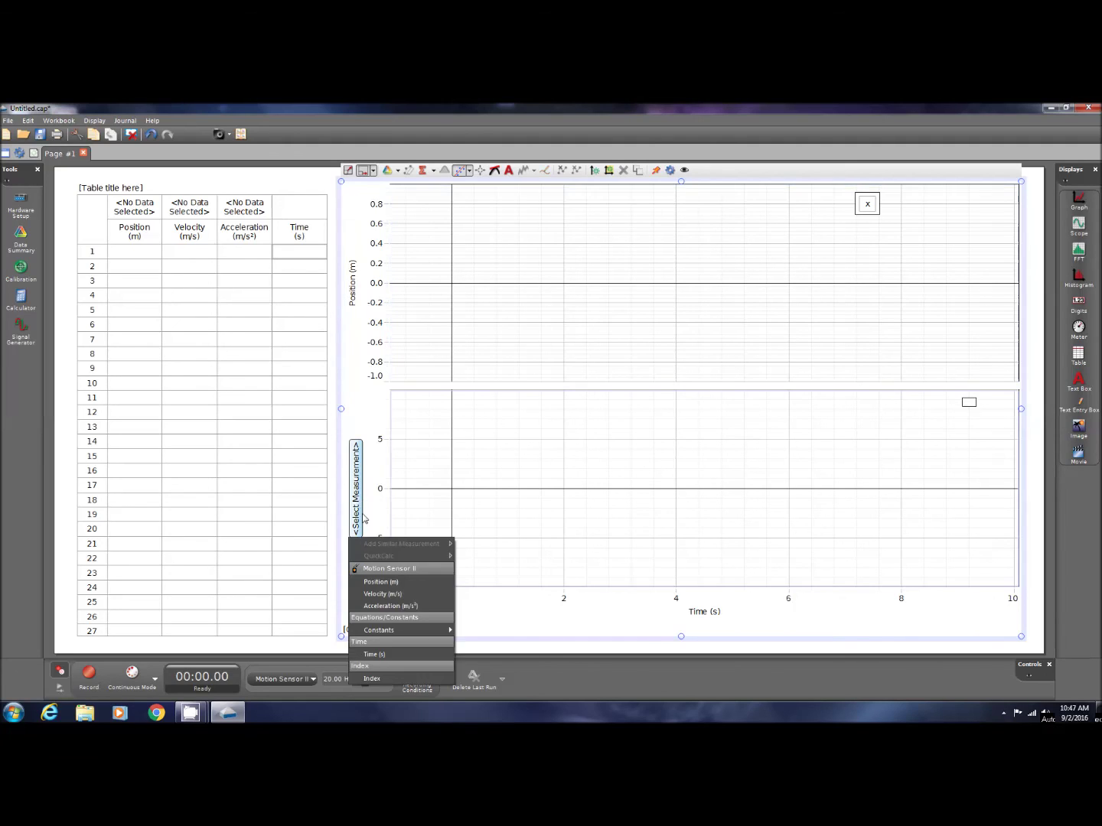
pyautogui.click(389, 606)
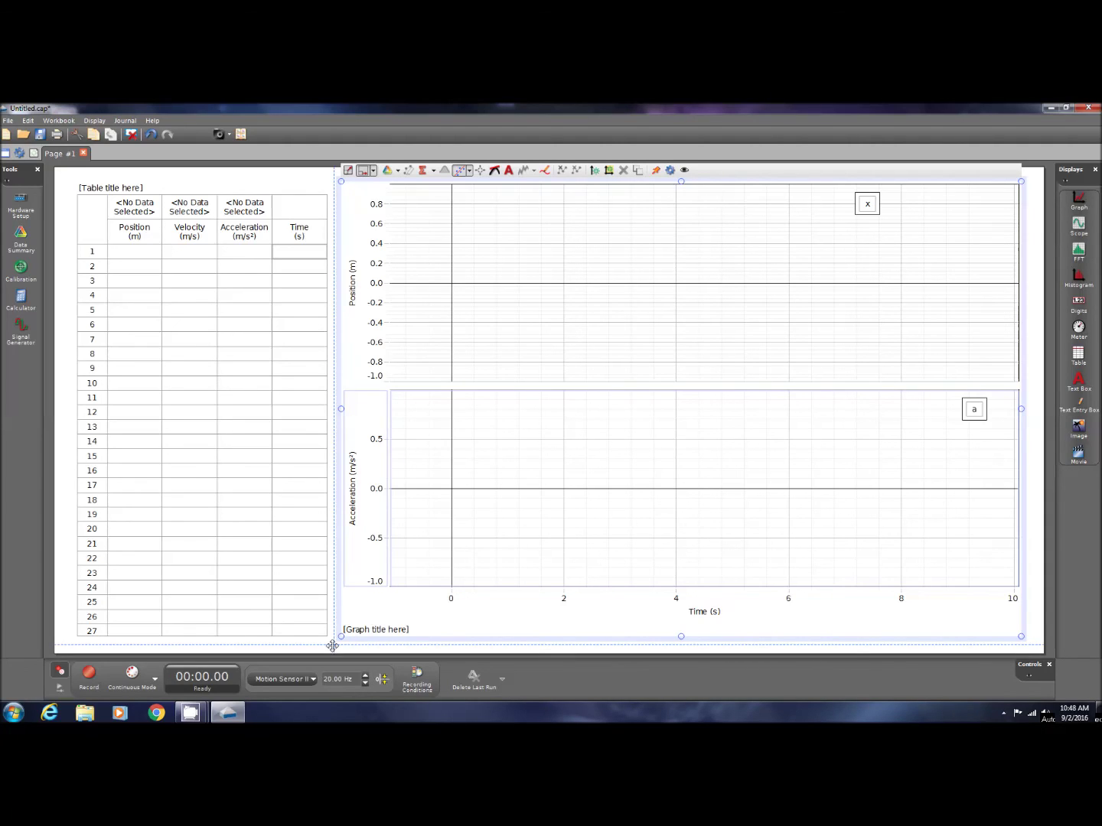
pyautogui.click(368, 685)
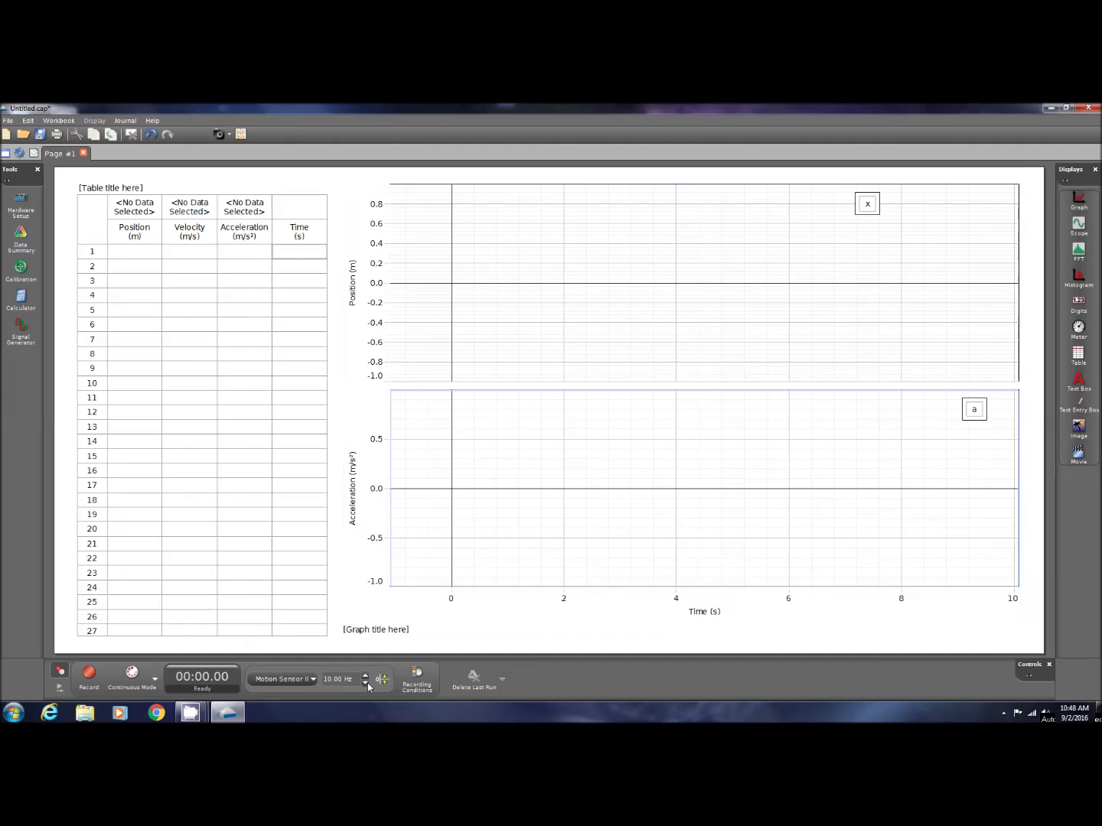
# Lower the Motion Sensor II sample rate to 5.00 Hz and select the data table
pyautogui.click(366, 683)
pyautogui.click(130, 588)
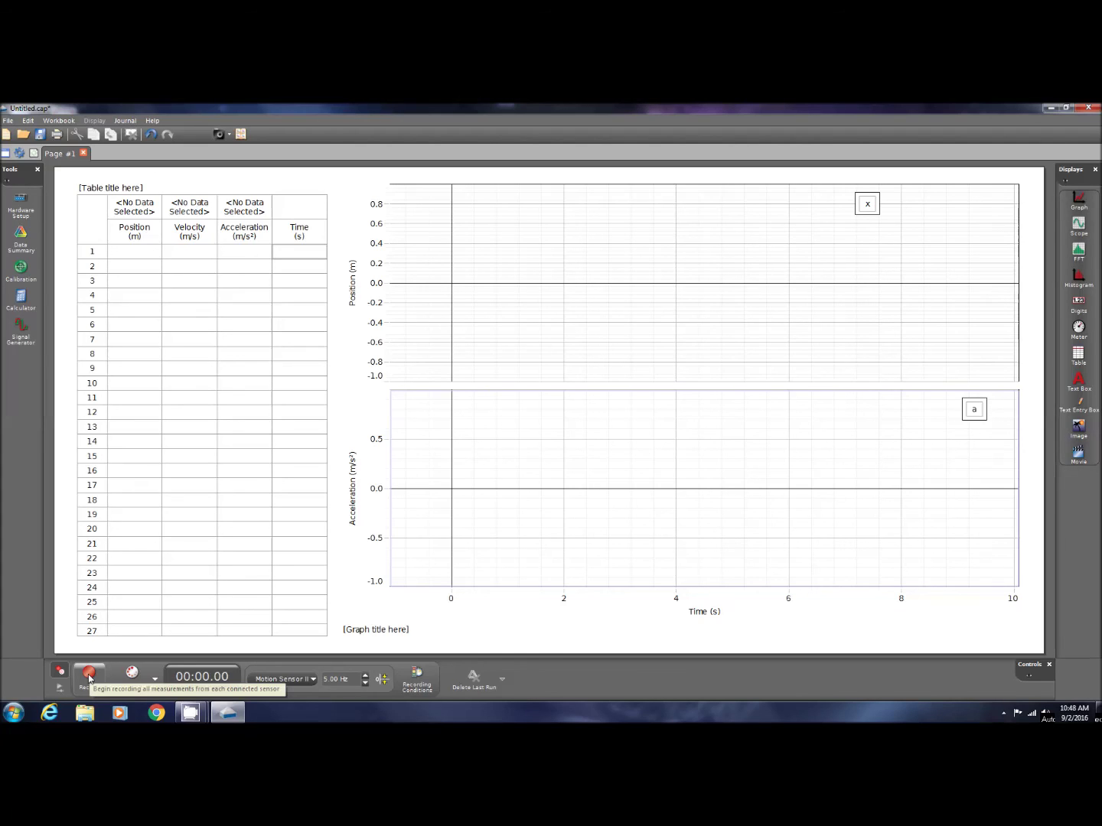
pyautogui.moveTo(188, 718)
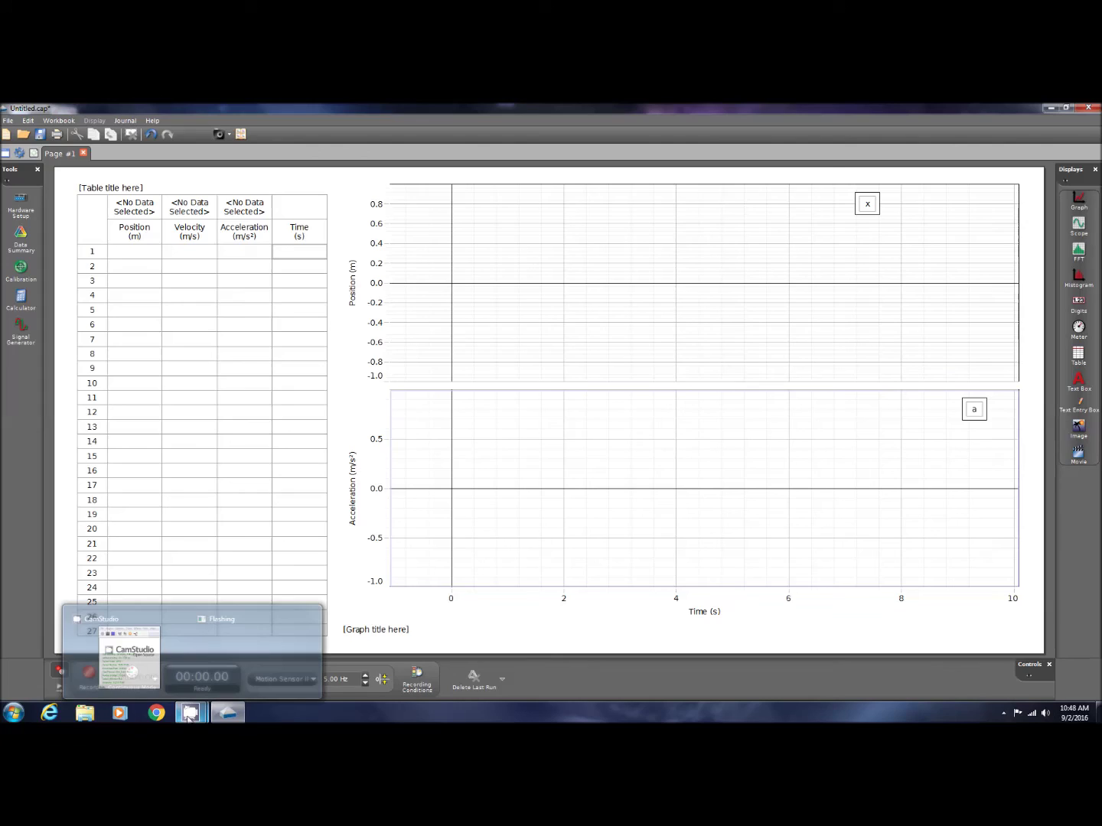